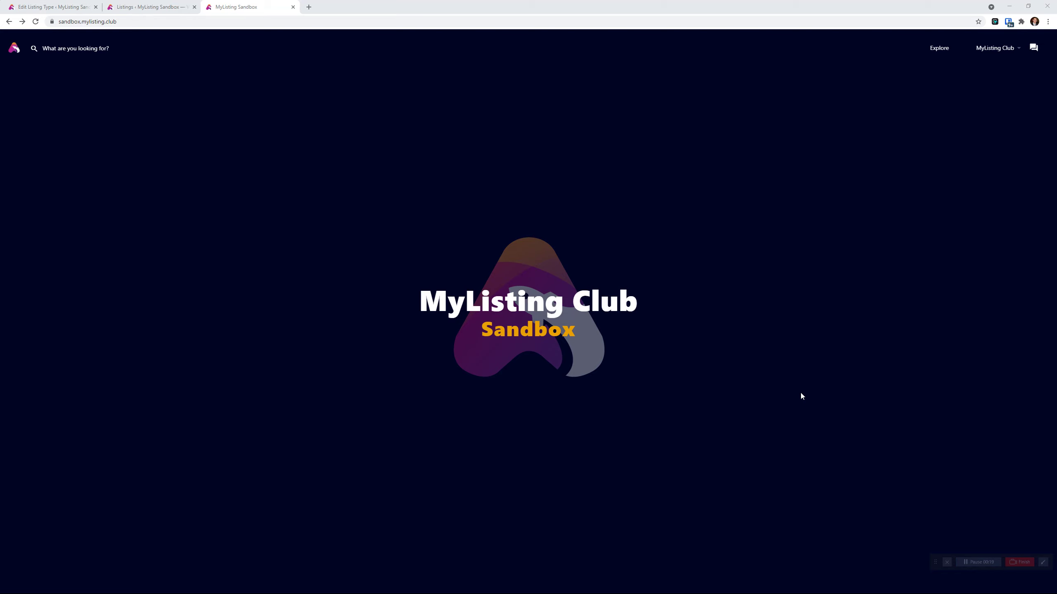
- Go to the Explore page from the sandbox home page header to see its 3 listings
left_click(934, 51)
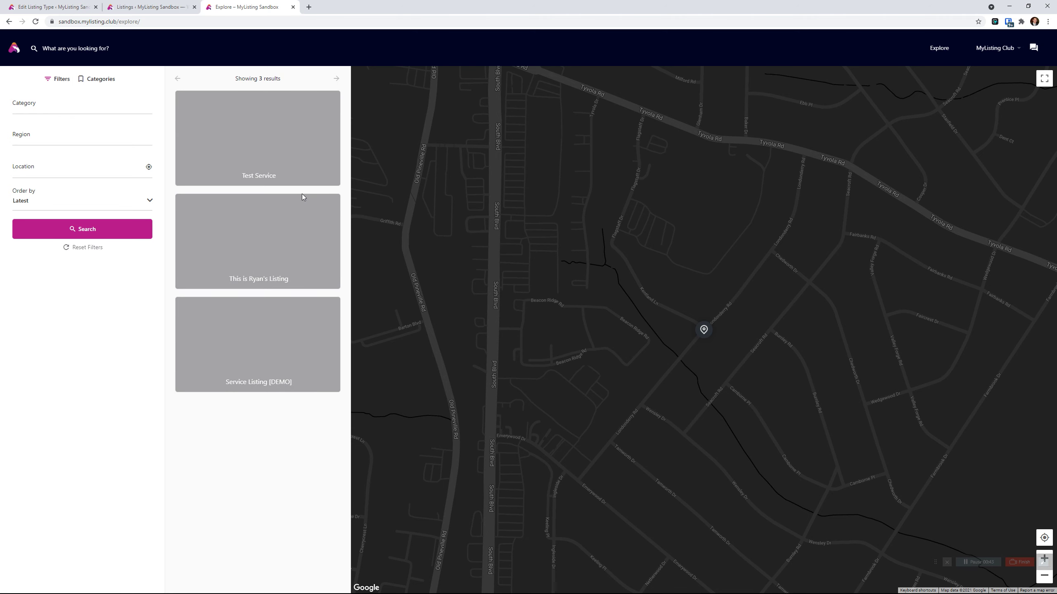
- In the Services listing type's fields, create a new Number custom field
left_click(58, 5)
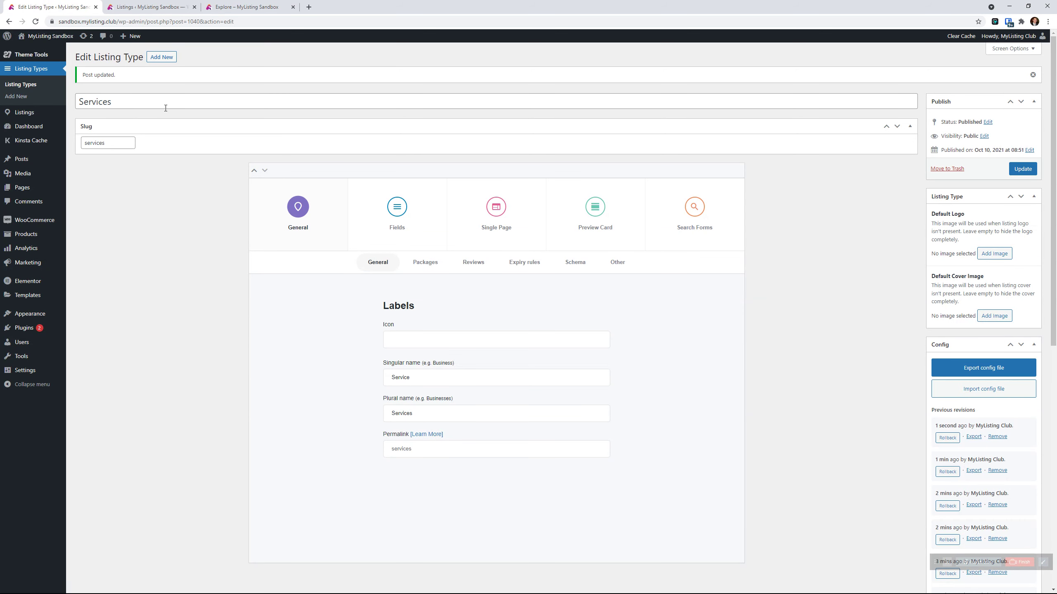
left_click(397, 207)
scroll(432, 216, "down", 4)
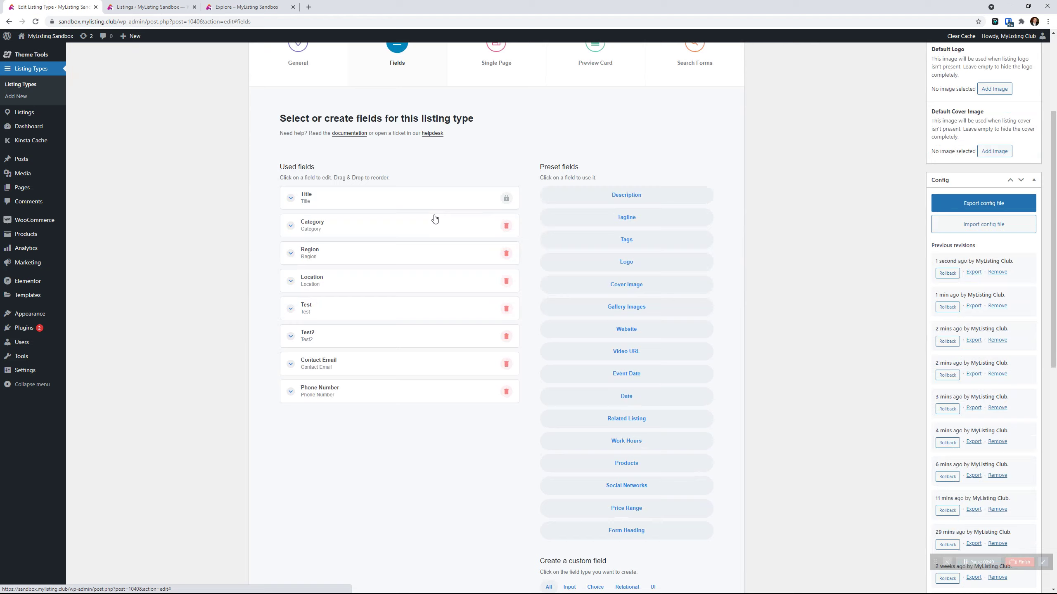
scroll(528, 417, "down", 7)
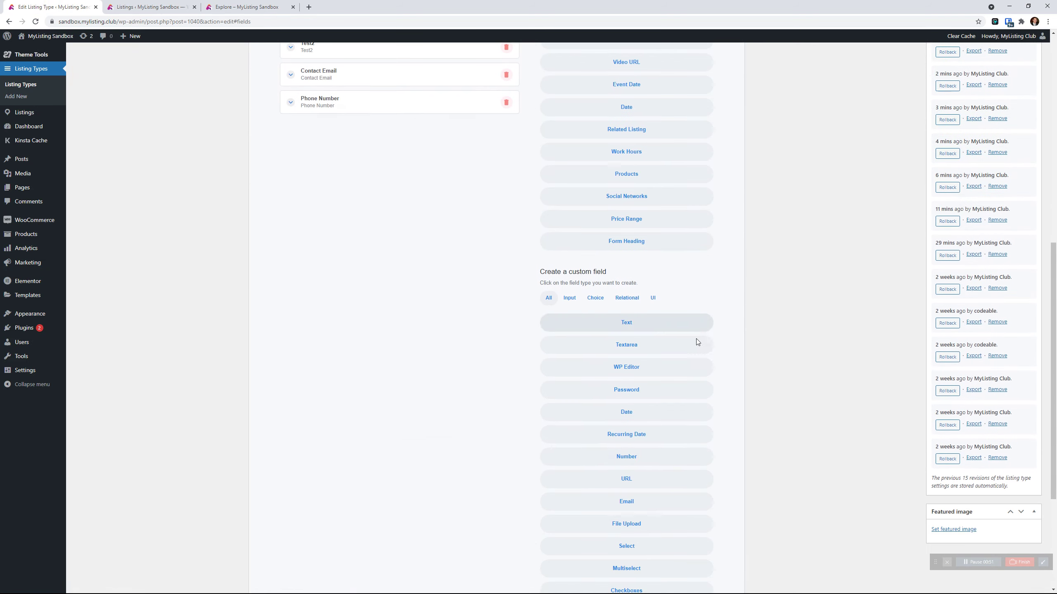
scroll(673, 427, "down", 2)
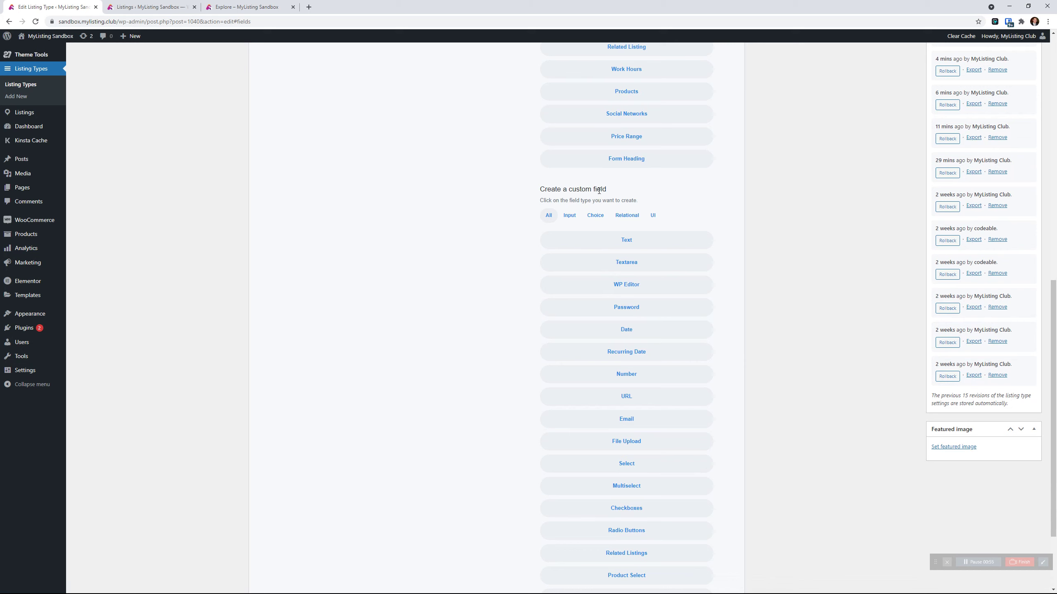
scroll(681, 525, "down", 2)
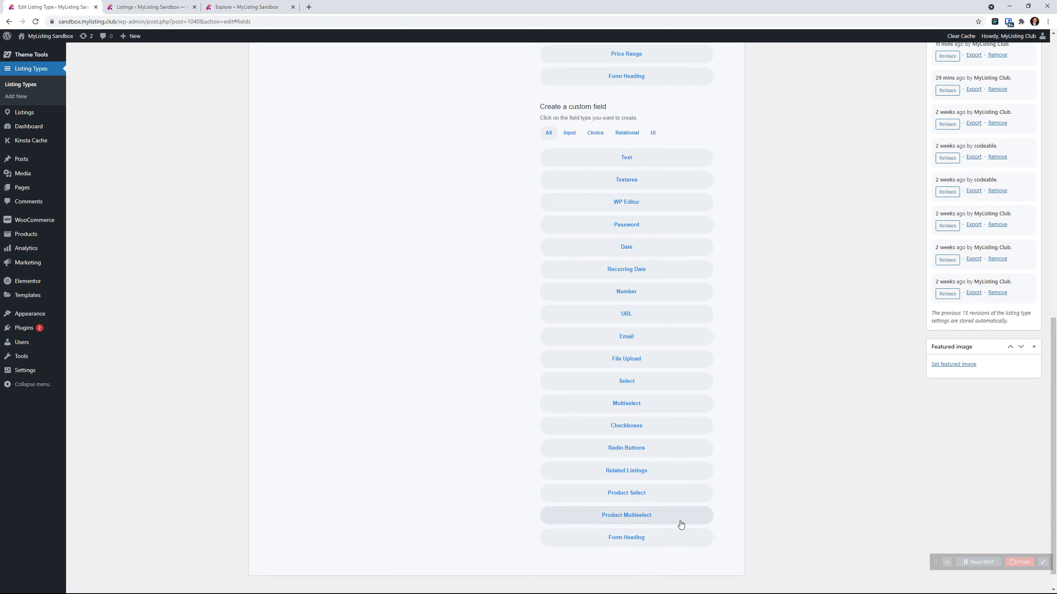
left_click(648, 298)
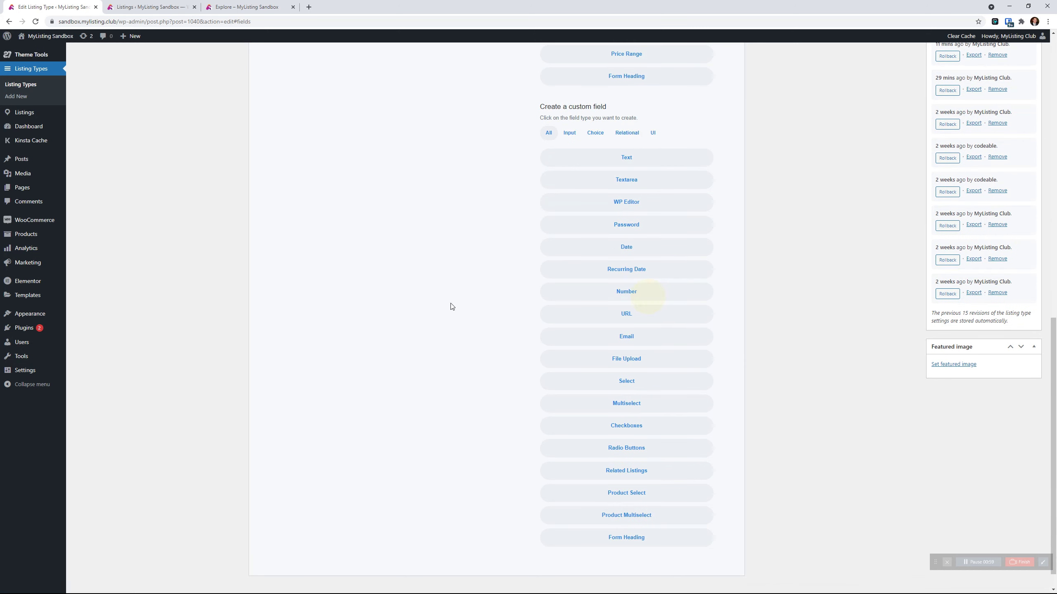
- Label the new Number field 'Hourly Rate' and close its settings
scroll(394, 375, "up", 8)
left_click(393, 337)
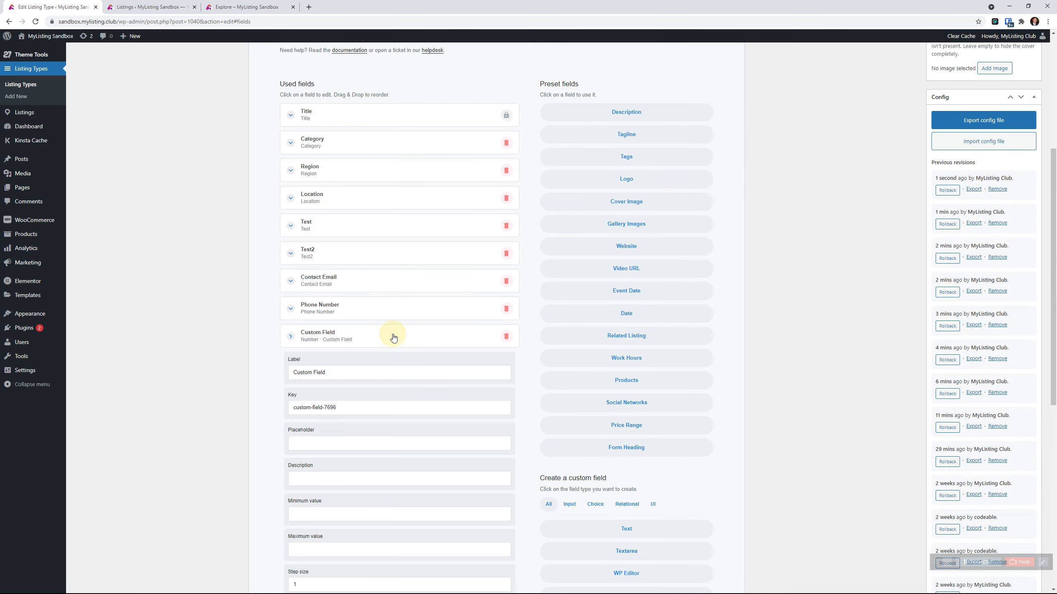
triple_click(379, 368)
type("Pr")
key("BackSpace")
key("BackSpace")
type("Co")
scroll(379, 367, "down", 2)
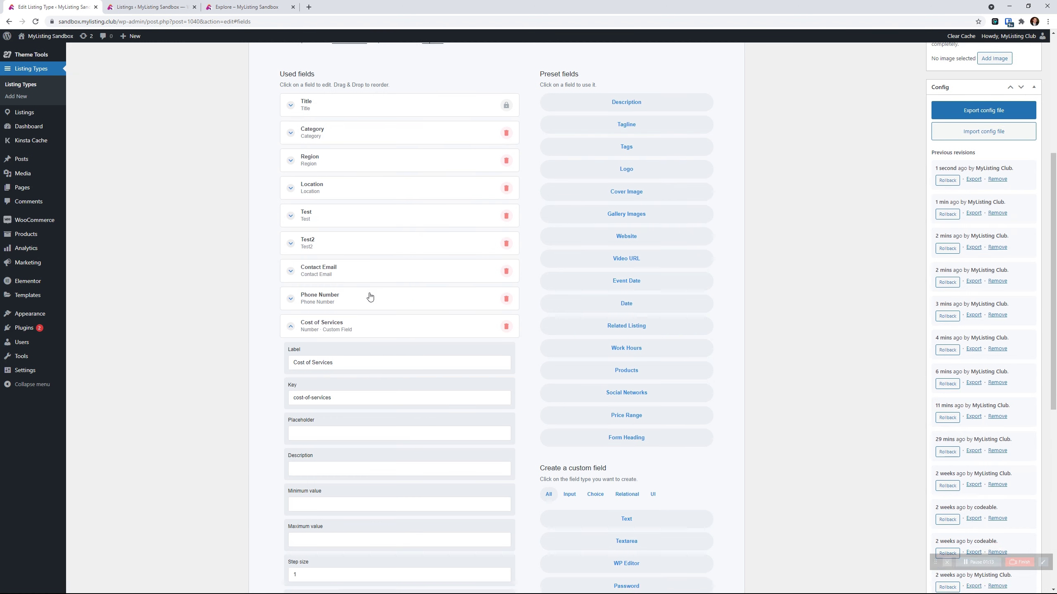
left_click_drag(345, 290, 262, 293)
type("Hourly Rate")
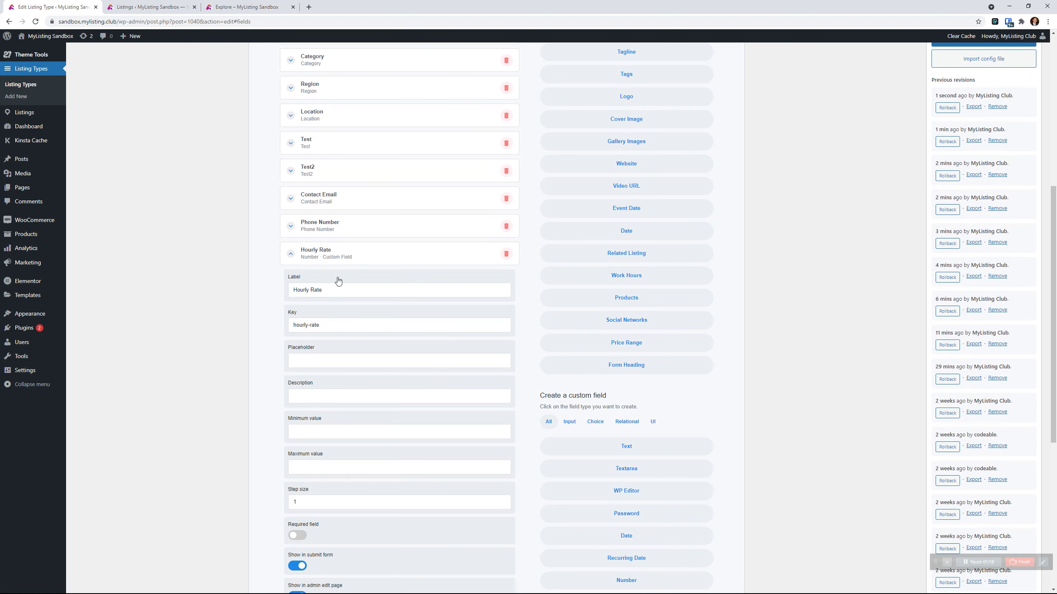
scroll(371, 288, "down", 3)
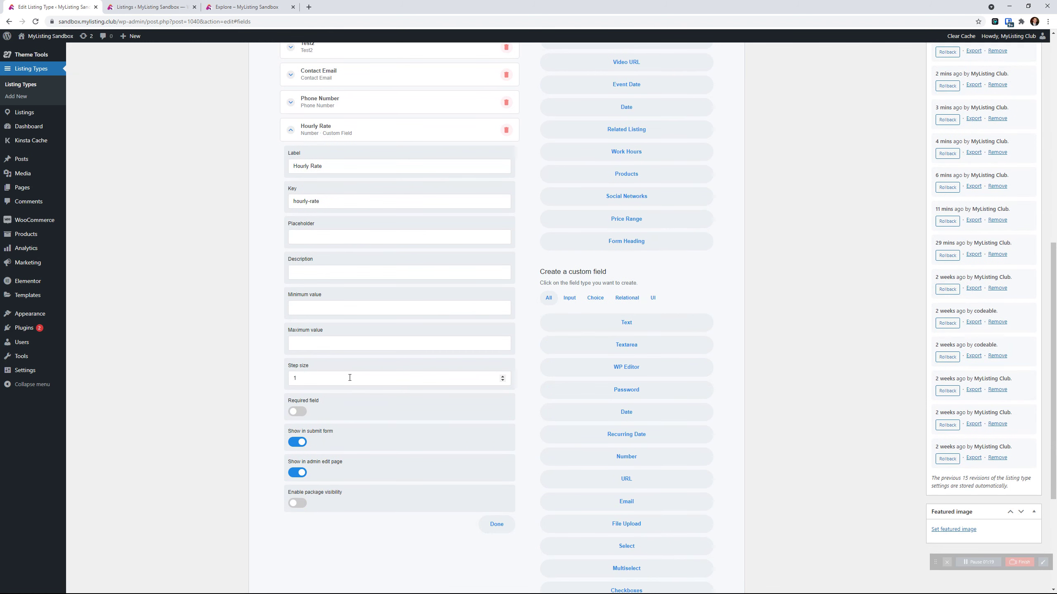
scroll(306, 386, "up", 2)
left_click(385, 215)
scroll(547, 243, "up", 8)
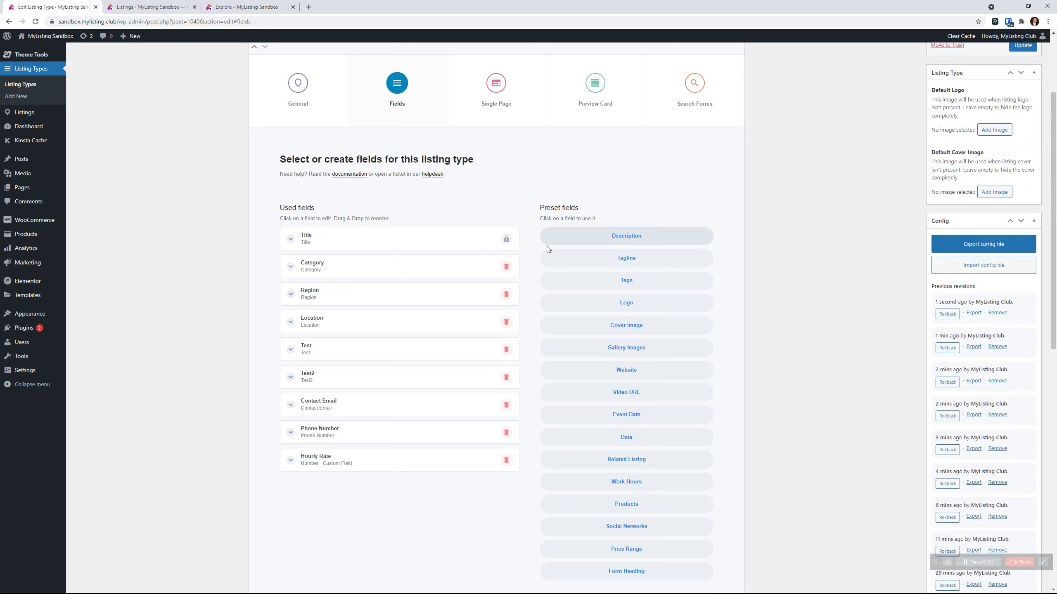
- Add a Range filter to the advanced search form, placed above Order by
left_click(694, 167)
scroll(707, 163, "down", 2)
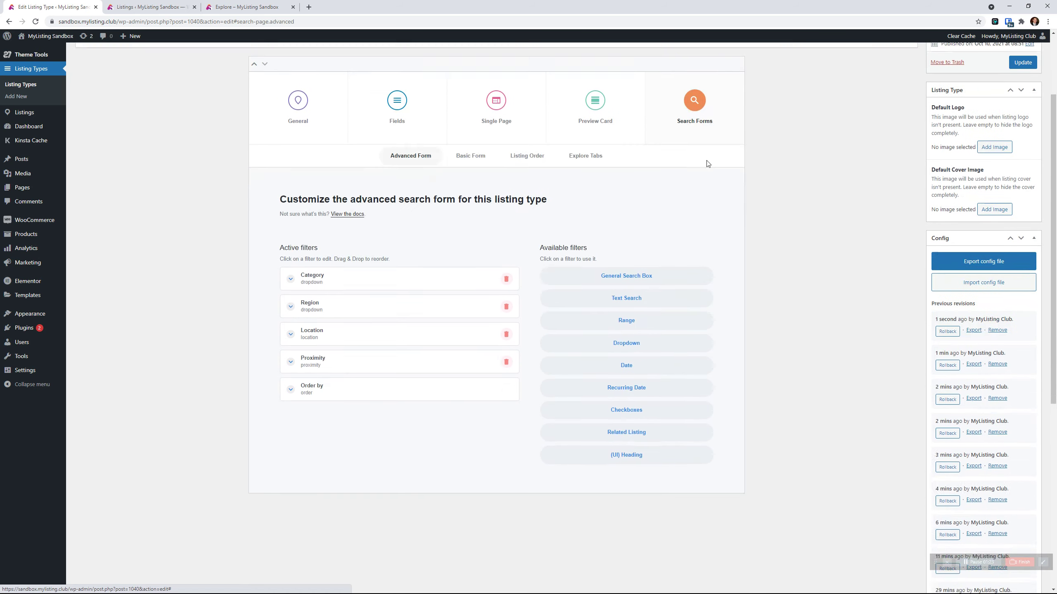
scroll(404, 271, "down", 1)
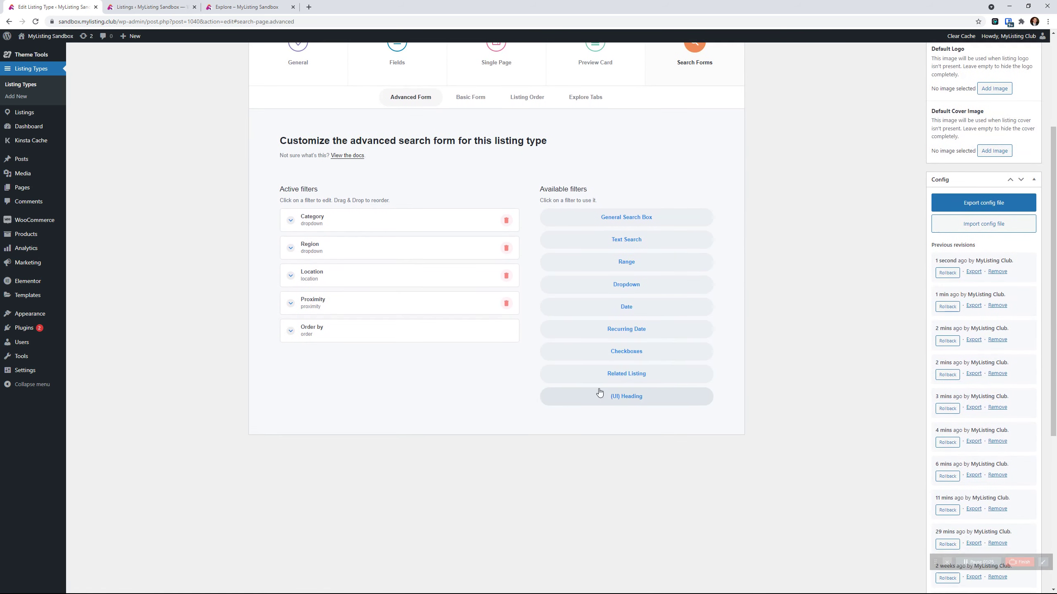
left_click(626, 261)
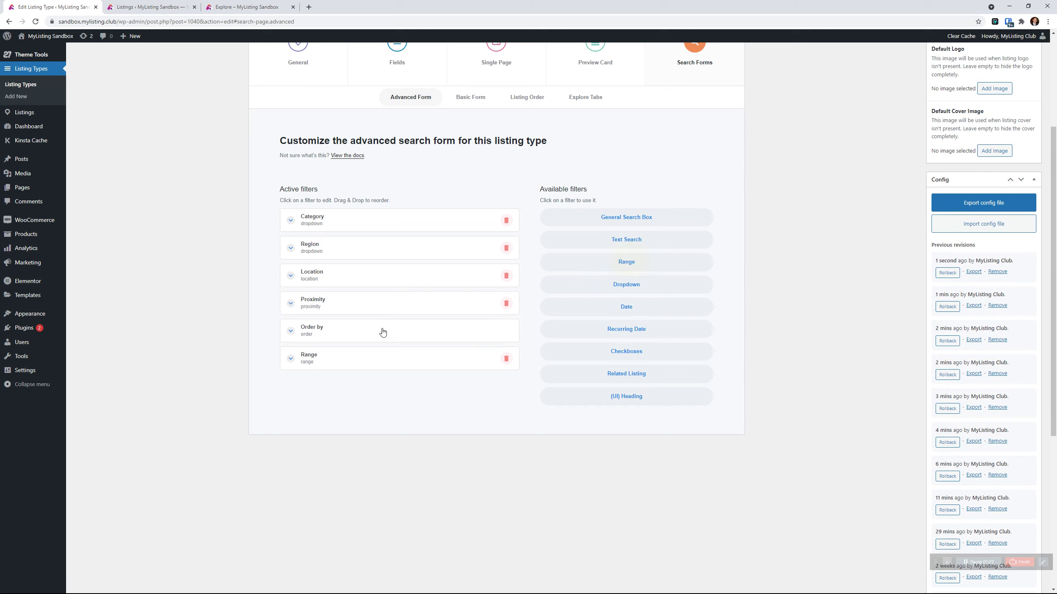
left_click_drag(381, 358, 363, 332)
left_click(350, 338)
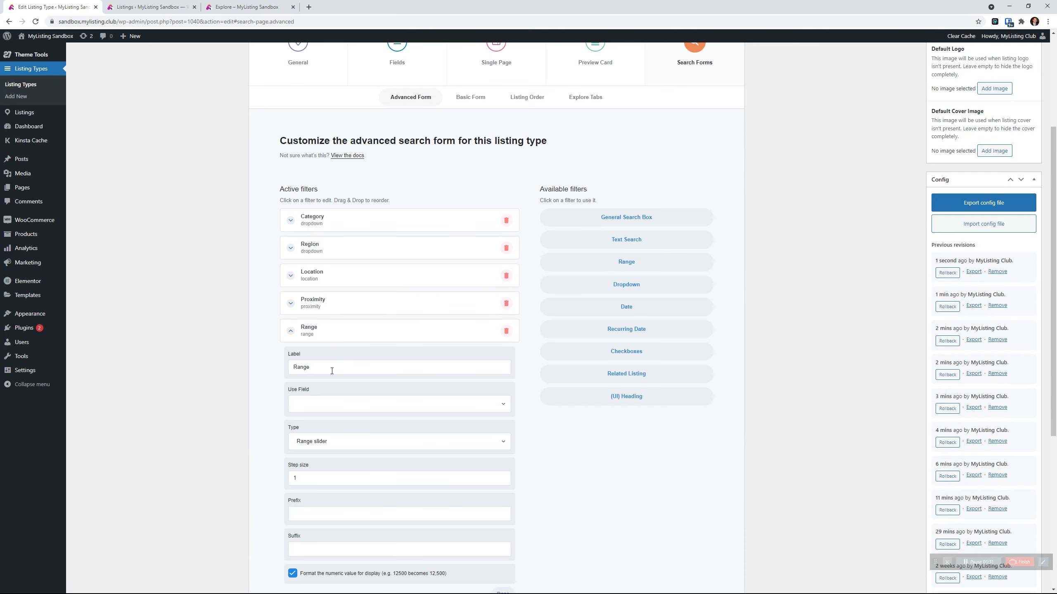
- Name the Range filter 'Price Range' and base it on the Hourly Rate field
type("Price")
scroll(296, 370, "down", 1)
left_click(321, 368)
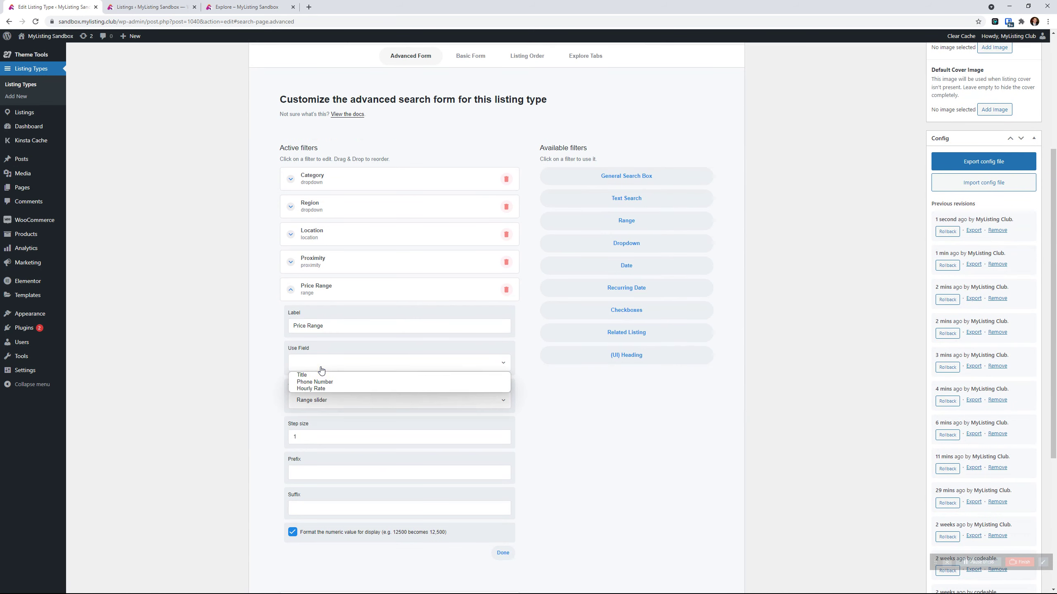
left_click(321, 390)
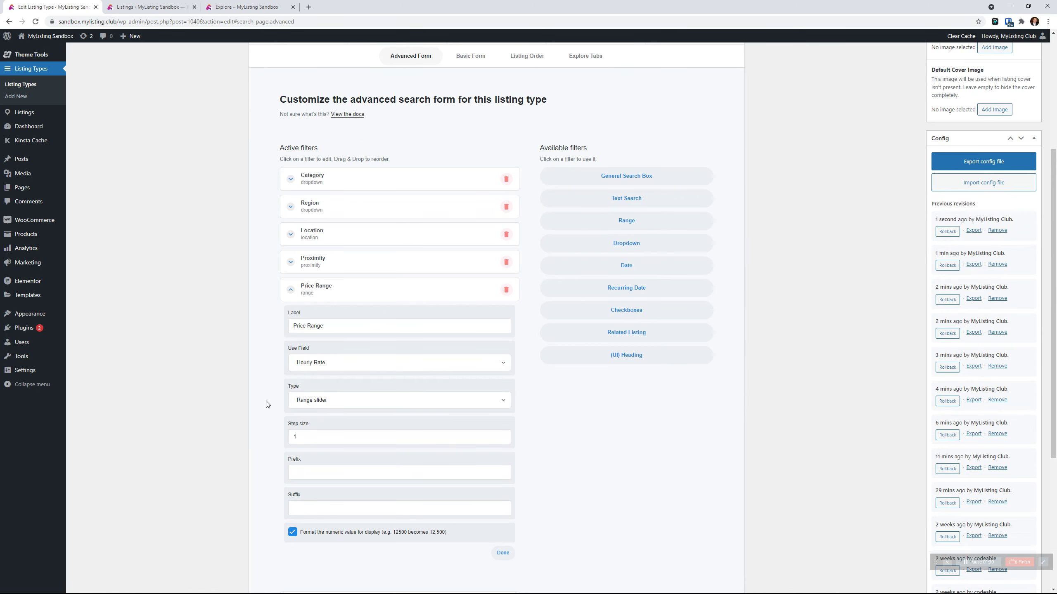
scroll(269, 404, "down", 3)
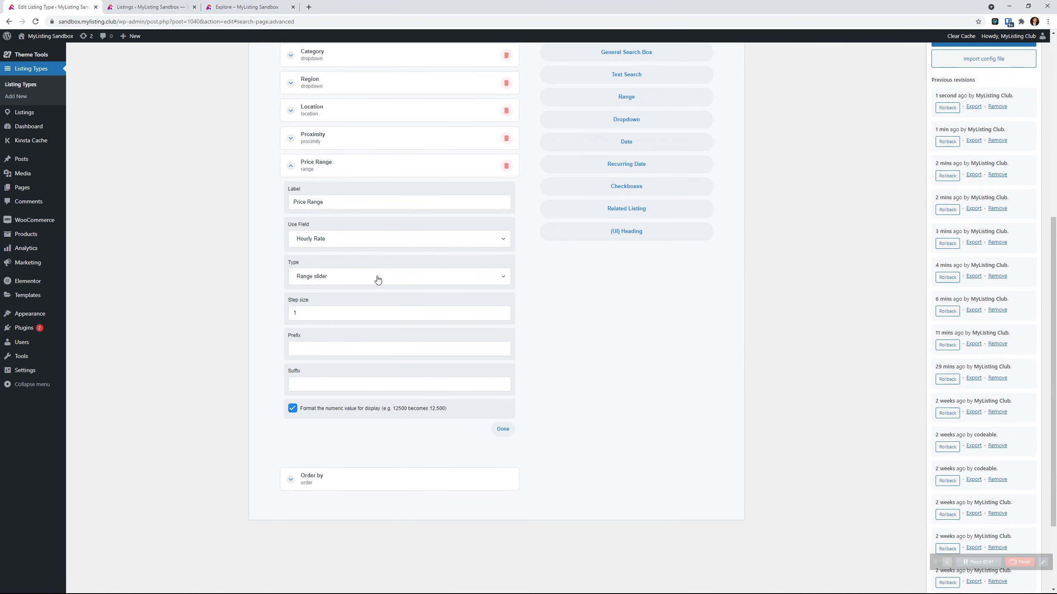
- Keep the step size at 1, collapse the Price Range filter, and update the listing type
left_click(293, 313)
left_click_drag(294, 314, 277, 310)
left_click(338, 312)
scroll(329, 360, "up", 3)
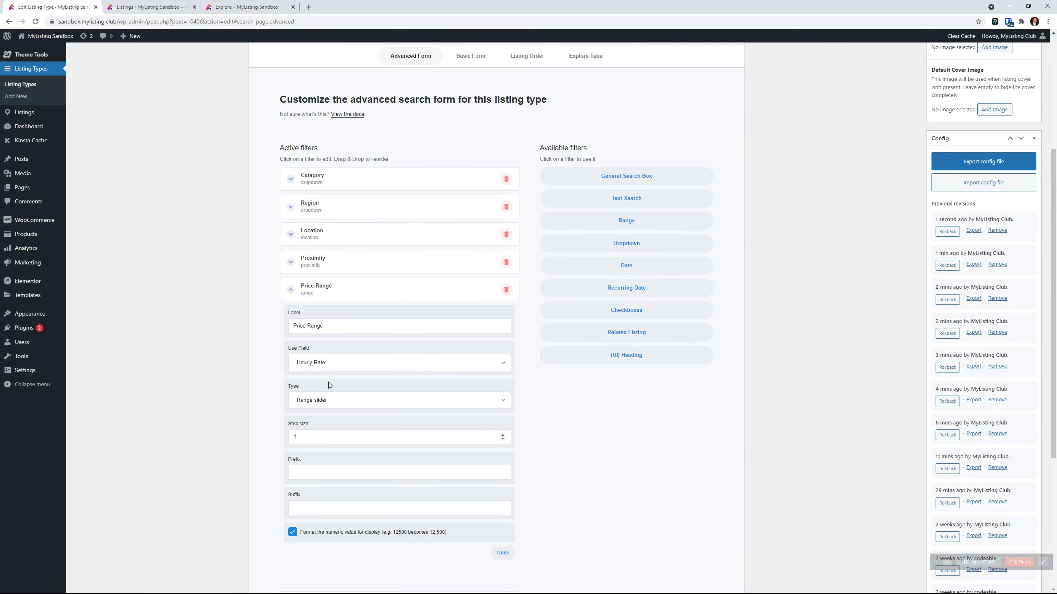
left_click(333, 289)
scroll(406, 356, "up", 5)
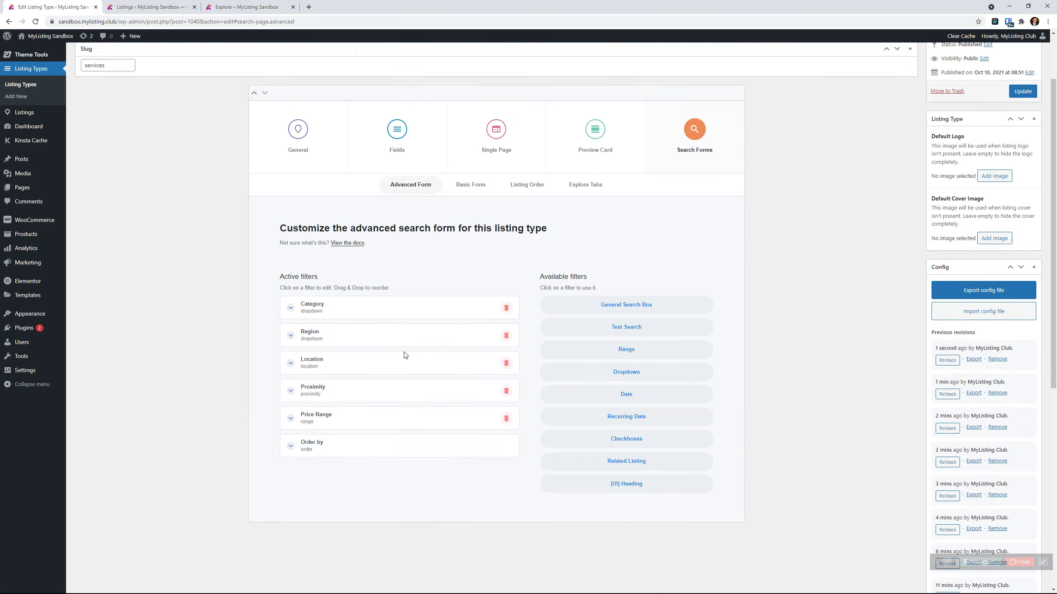
left_click(1022, 170)
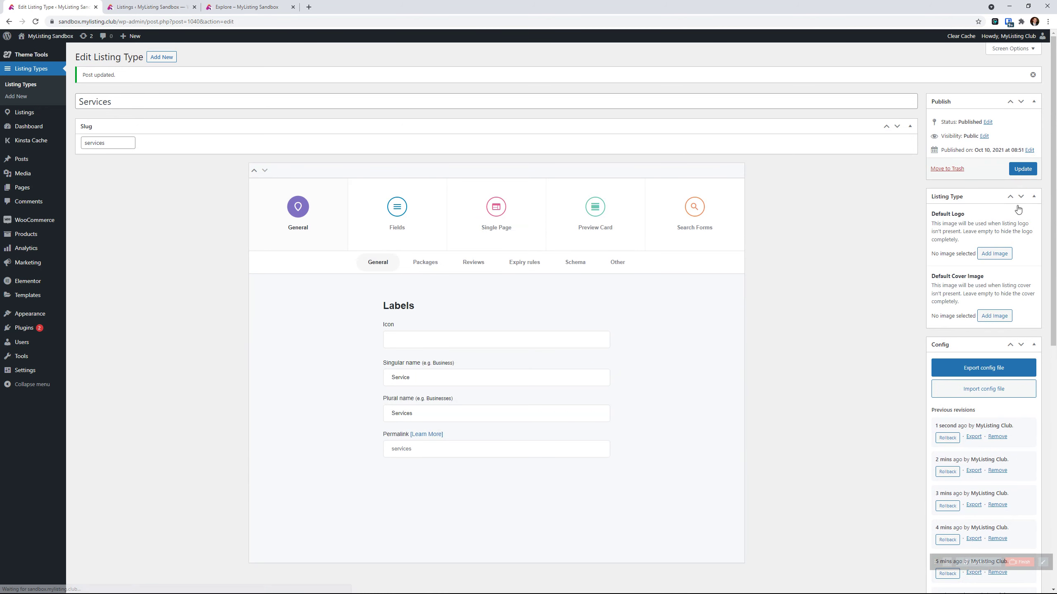
- Open edit pages for Test Service, the second listing and Service Listing [DEMO] in new tabs
left_click(143, 6)
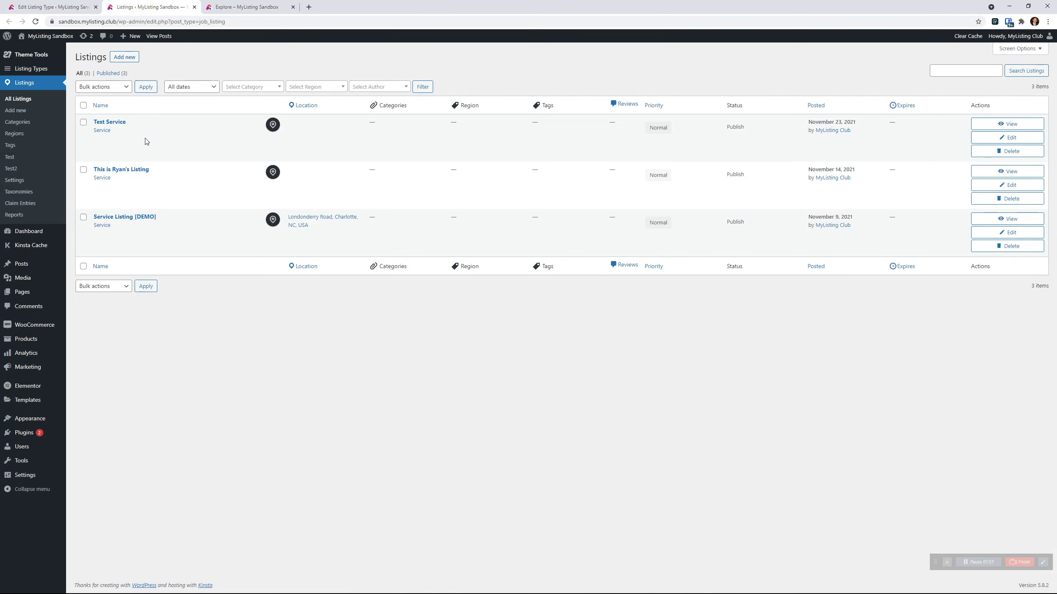
right_click(1007, 137)
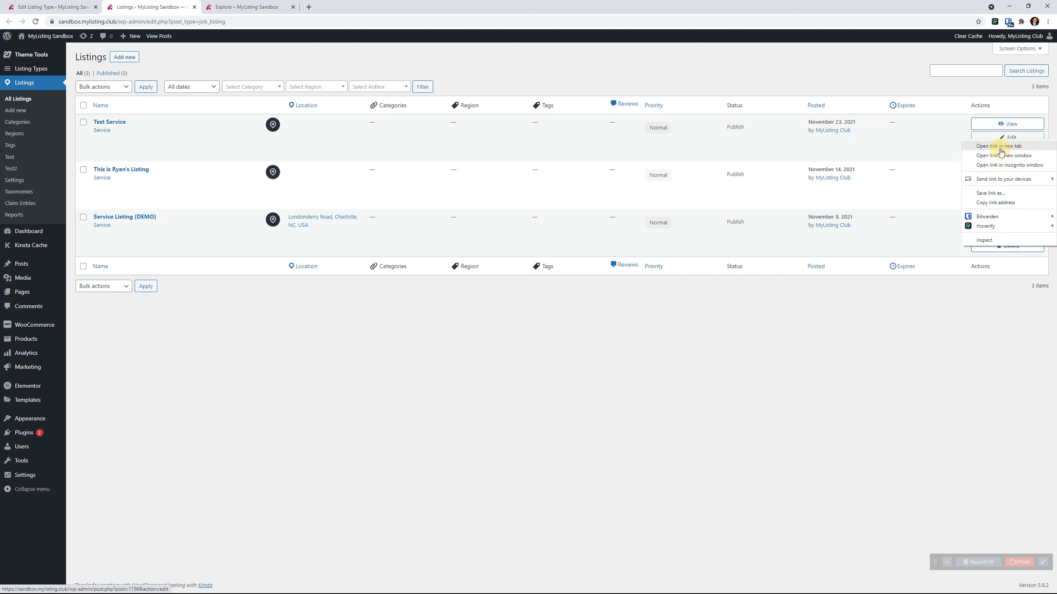
left_click(1011, 142)
right_click(1006, 184)
left_click(995, 191)
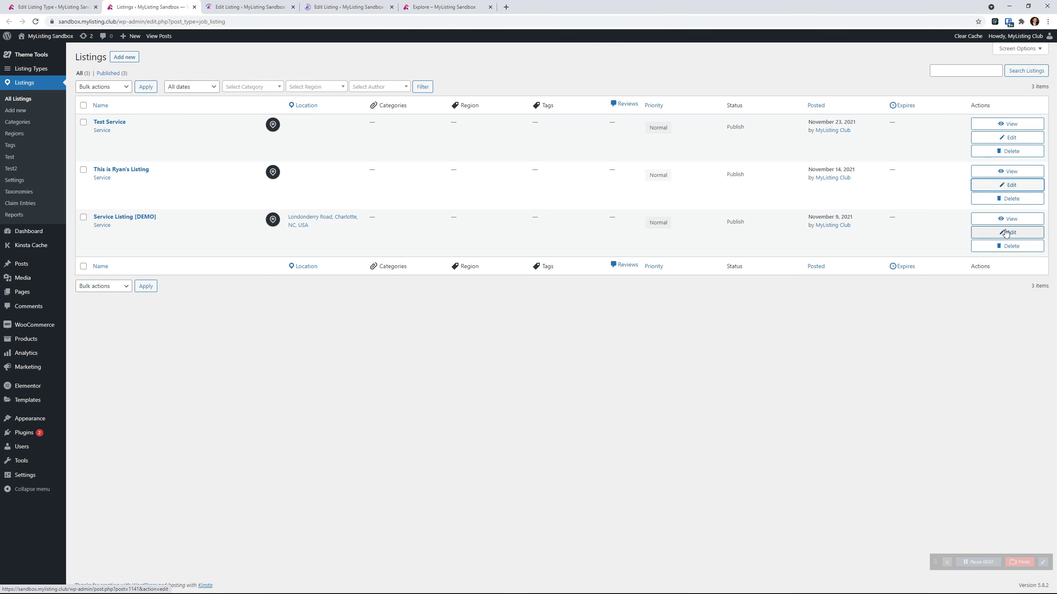
right_click(998, 232)
left_click(992, 236)
- Give Test Service an Hourly Rate of 50 and update it
left_click(249, 6)
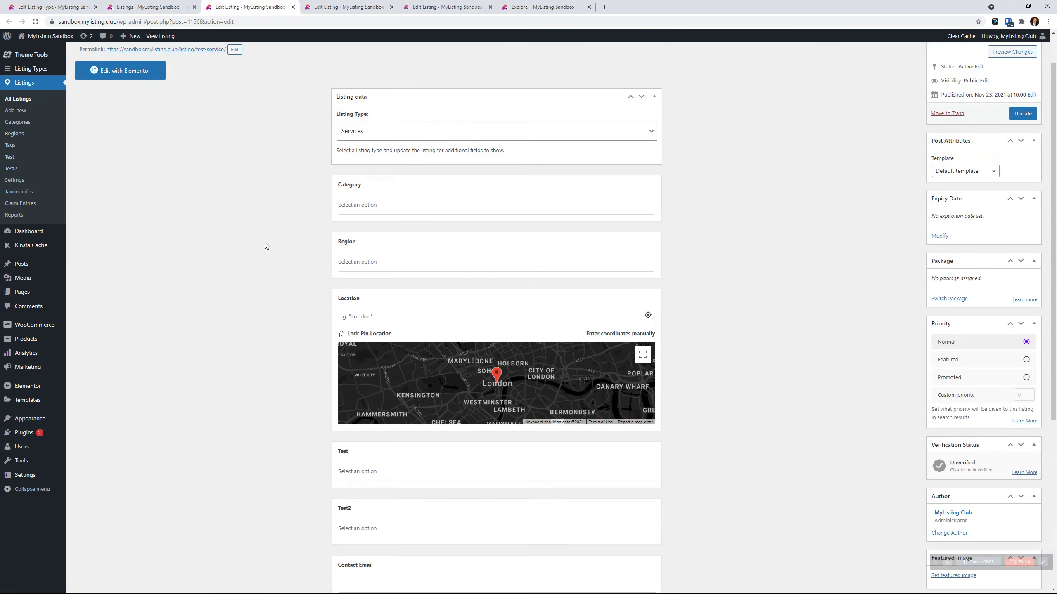
scroll(264, 242, "down", 5)
scroll(264, 241, "down", 1)
left_click(374, 425)
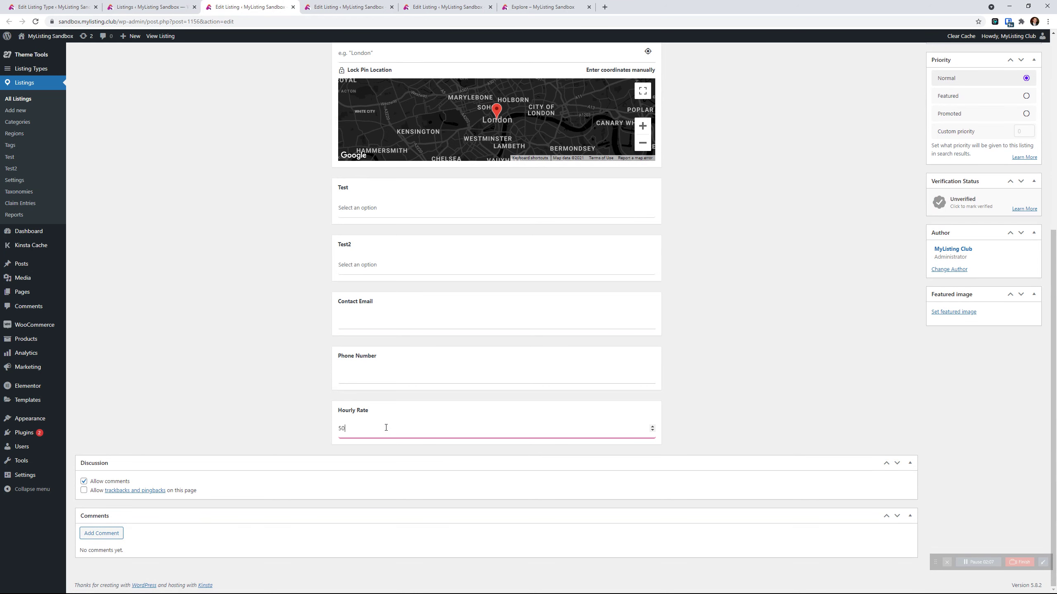
scroll(626, 436, "up", 7)
left_click(1022, 156)
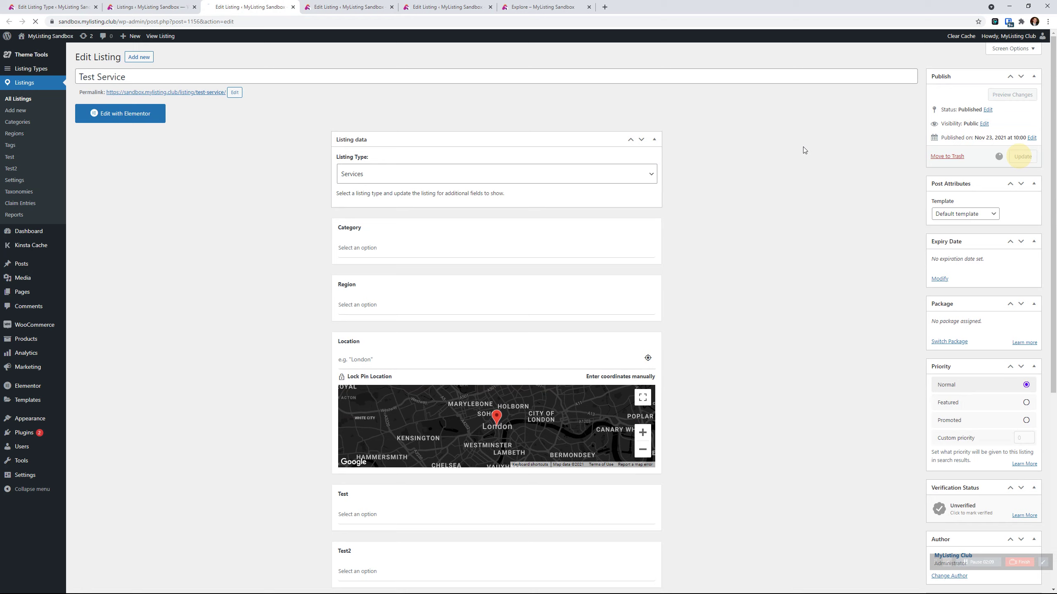
- Enter an Hourly Rate of 65 for the second listing
left_click(362, 7)
scroll(373, 337, "down", 6)
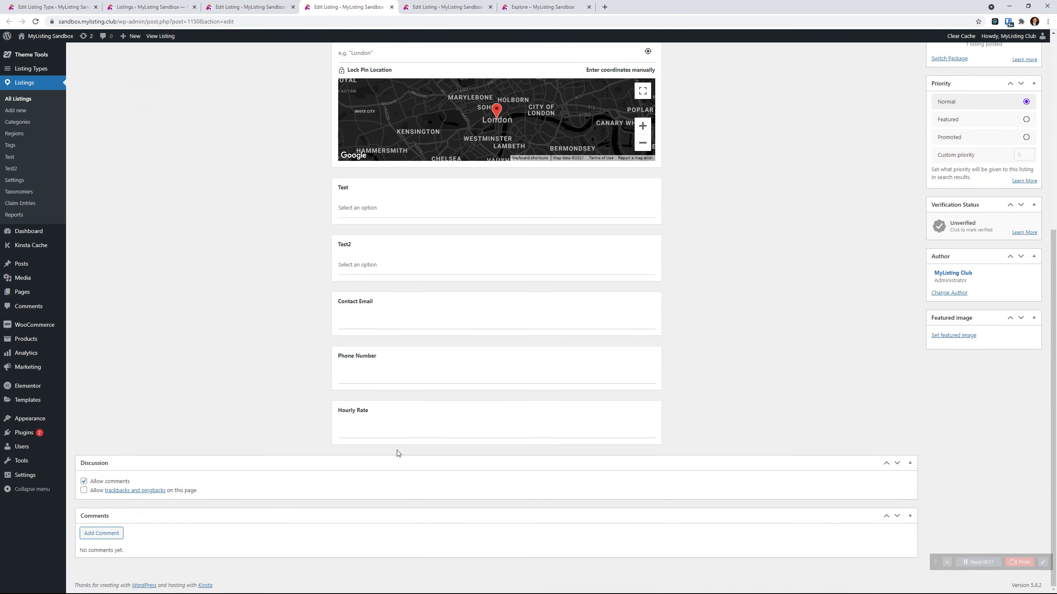
left_click(400, 428)
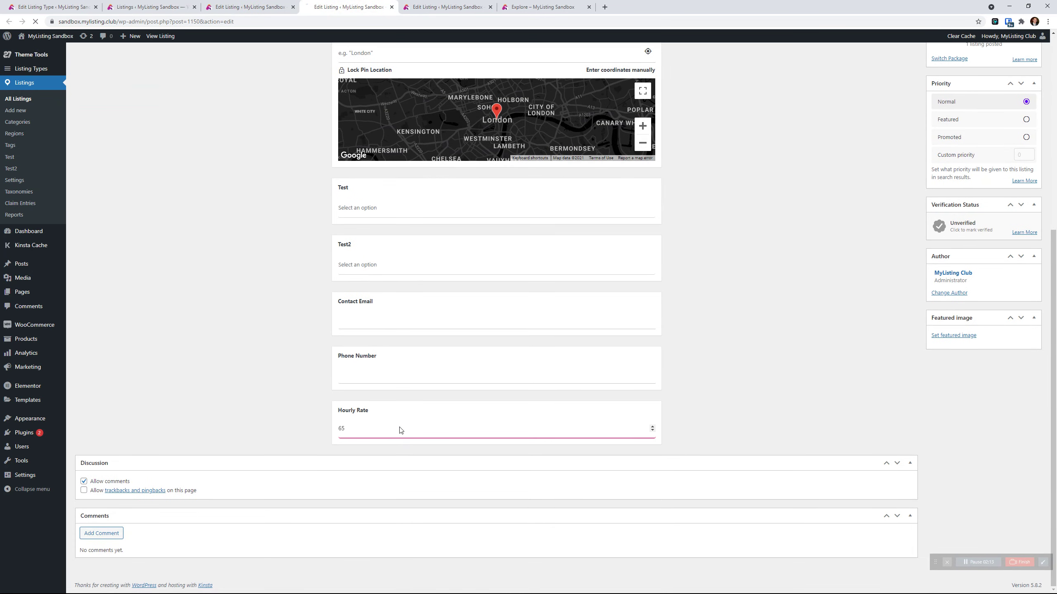
- Set Service Listing [DEMO]'s Hourly Rate to 90 and save it
left_click(447, 7)
scroll(475, 125, "down", 7)
left_click(390, 416)
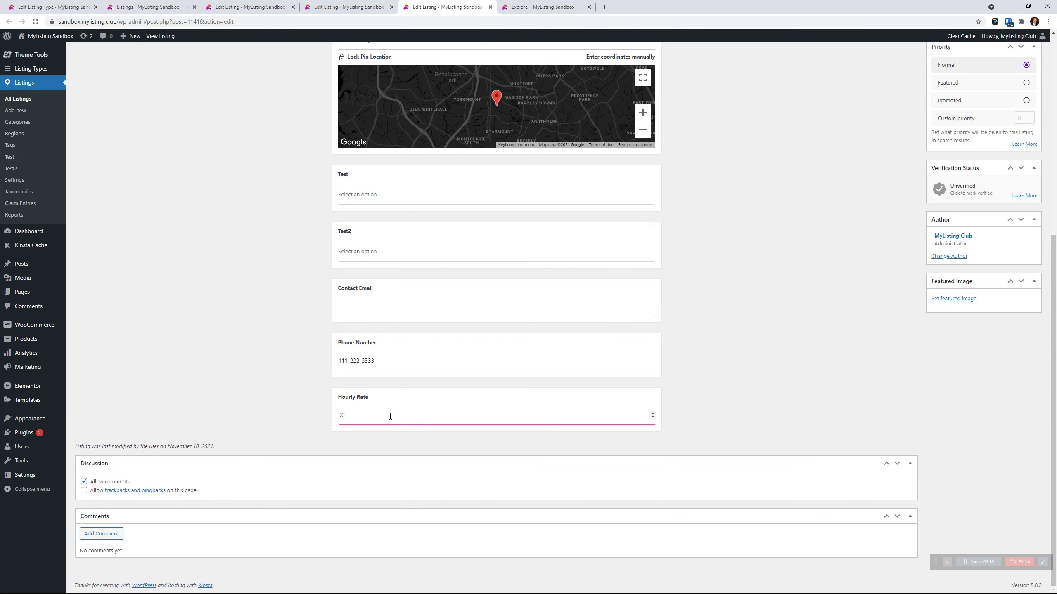
key("Return")
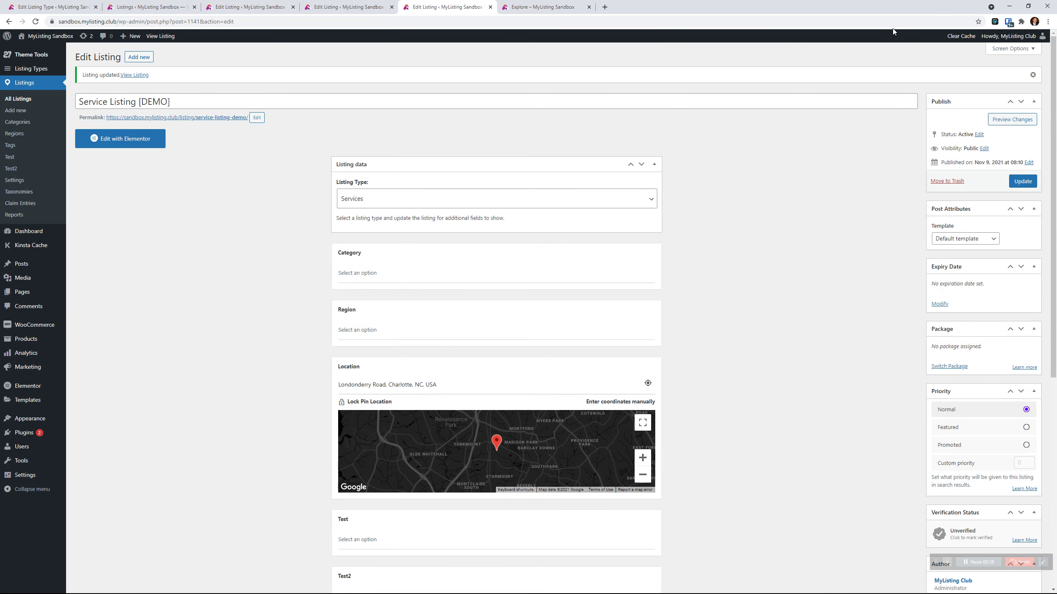
- Reload the Explore page and check the new Price Range slider's 50 and 90 values
left_click(557, 5)
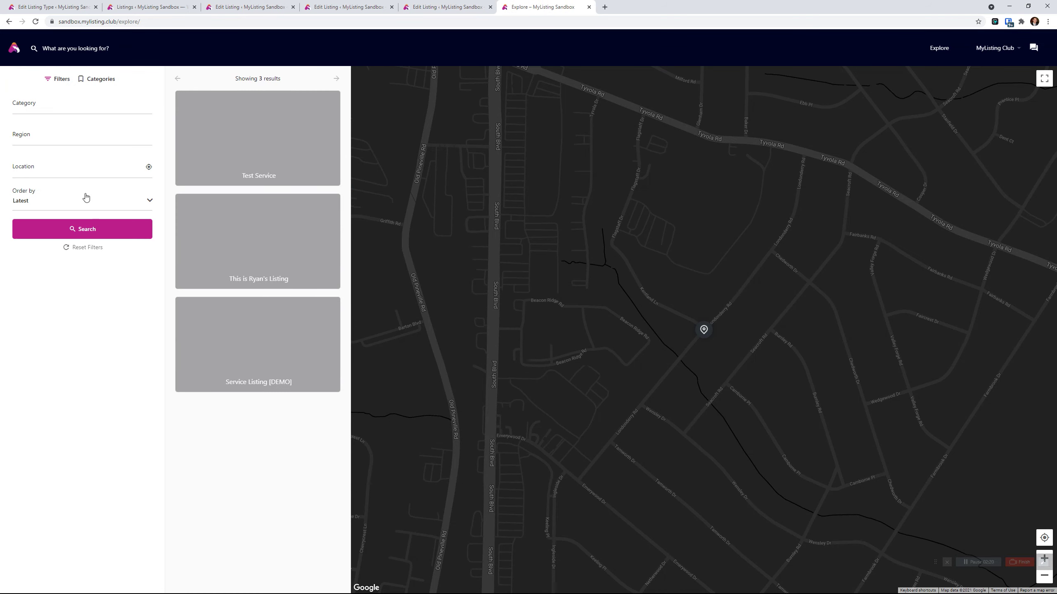
left_click(35, 22)
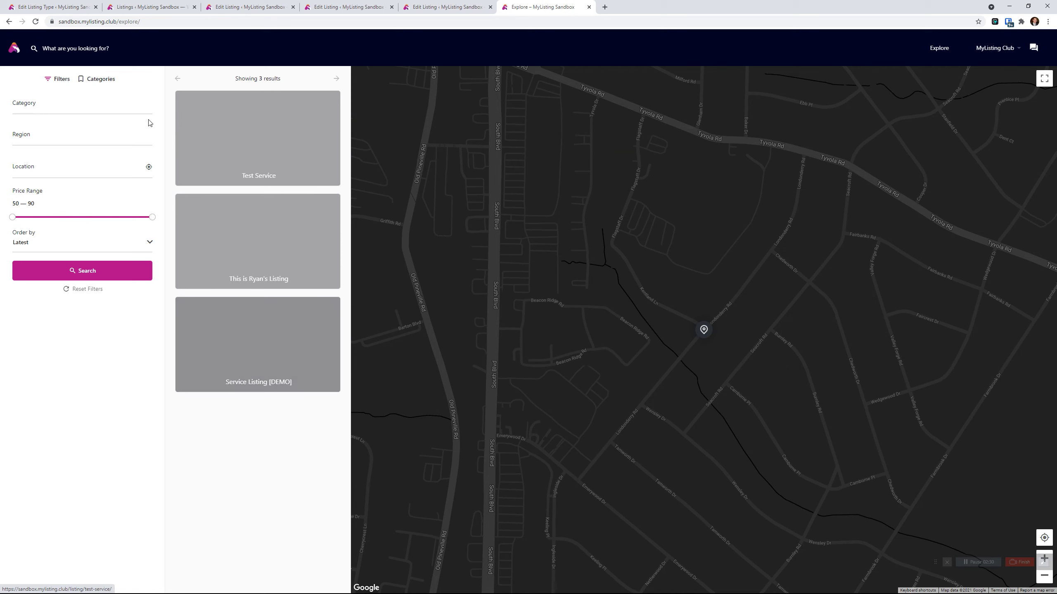
left_click(33, 204)
left_click(59, 354)
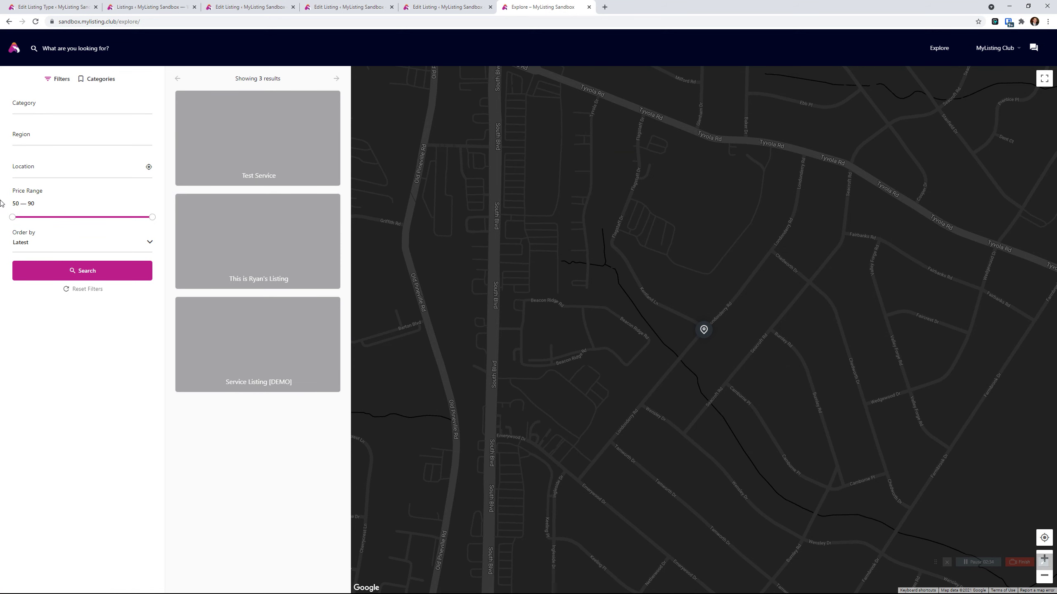
double_click(17, 203)
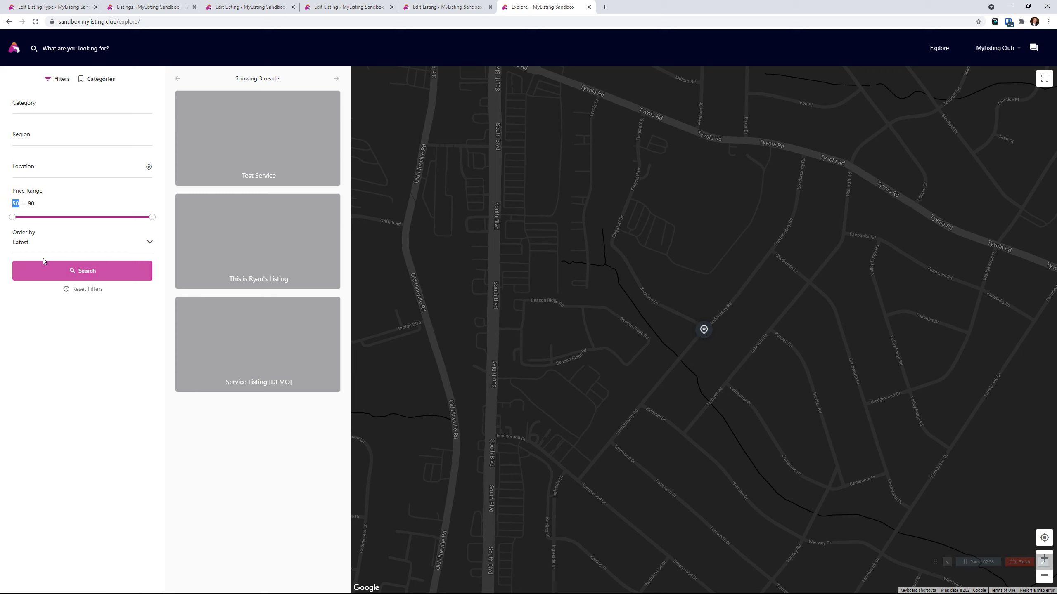
double_click(31, 203)
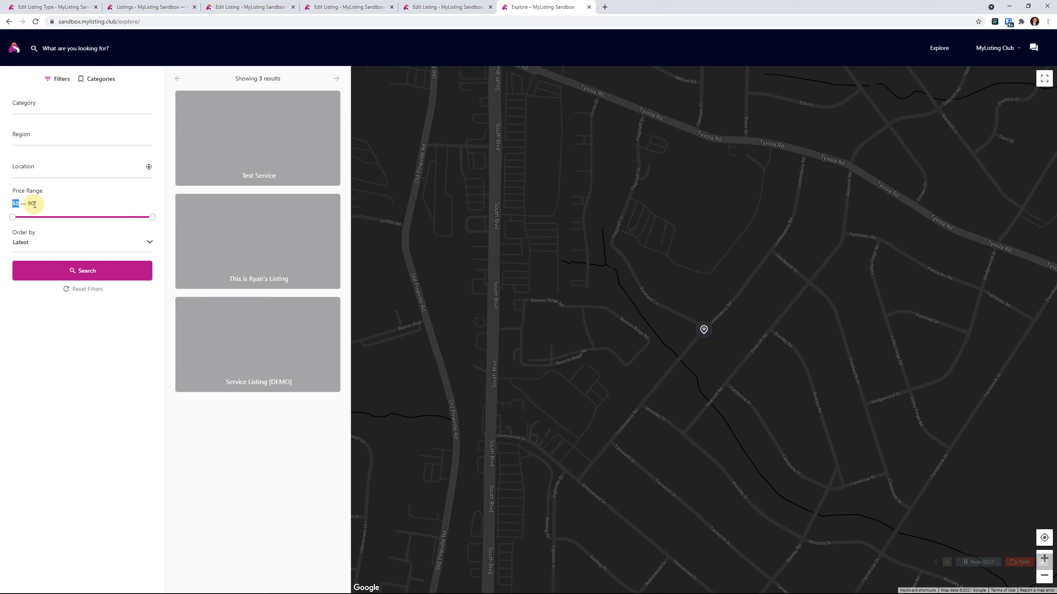
left_click(77, 383)
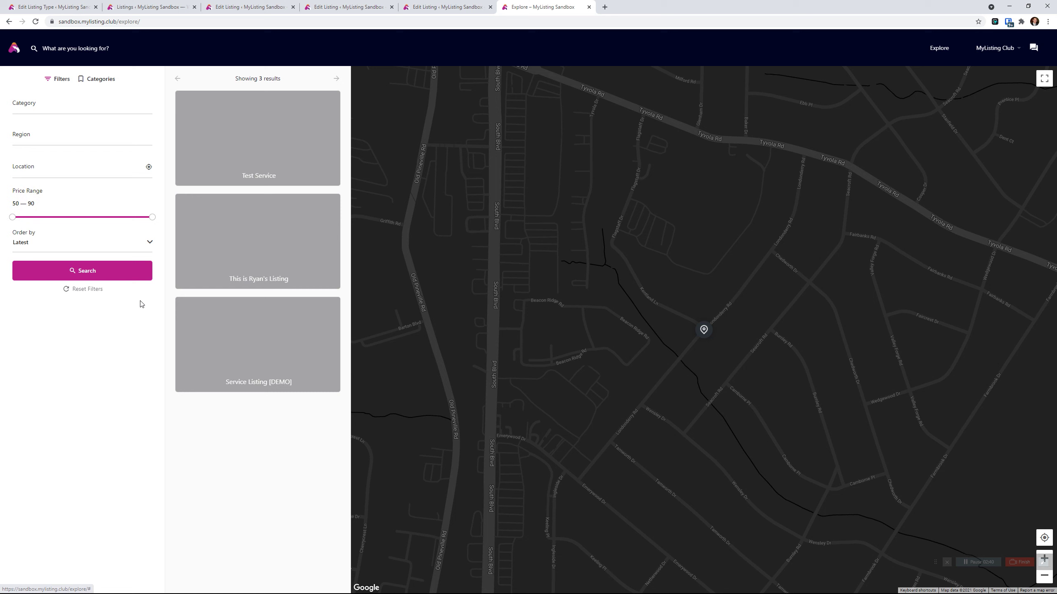
- Drag the Price Range maximum down to 64 and search, leaving only Test Service
left_click_drag(151, 216, 130, 215)
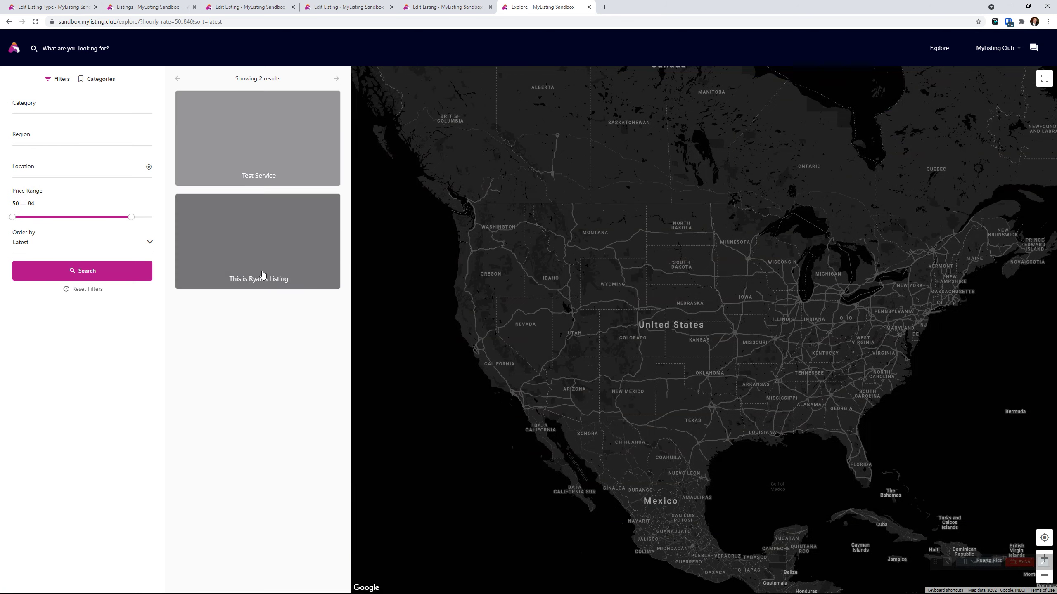
left_click(132, 216)
left_click_drag(132, 216, 65, 211)
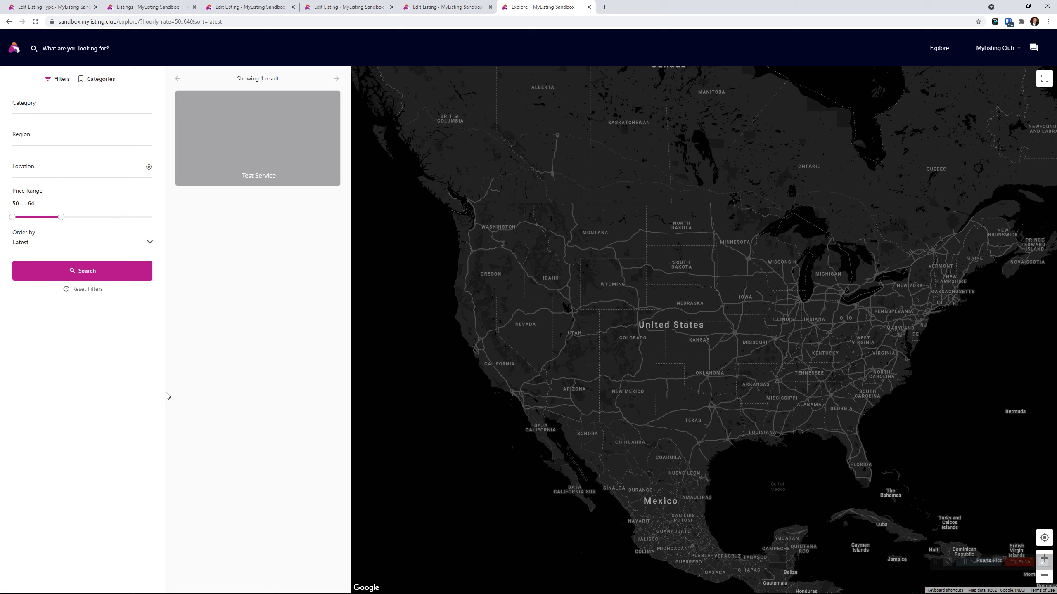
left_click(67, 270)
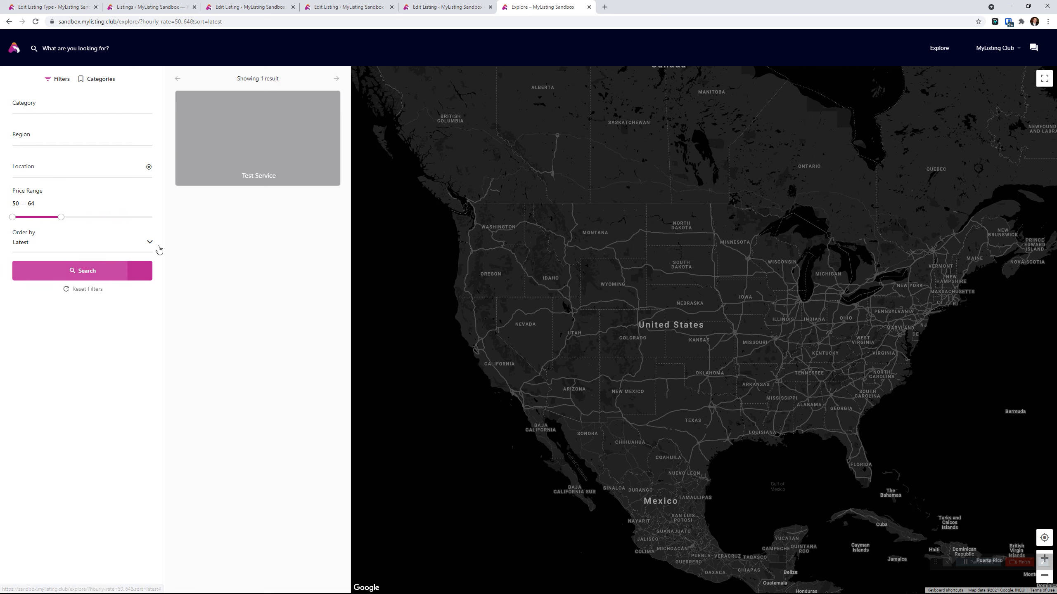